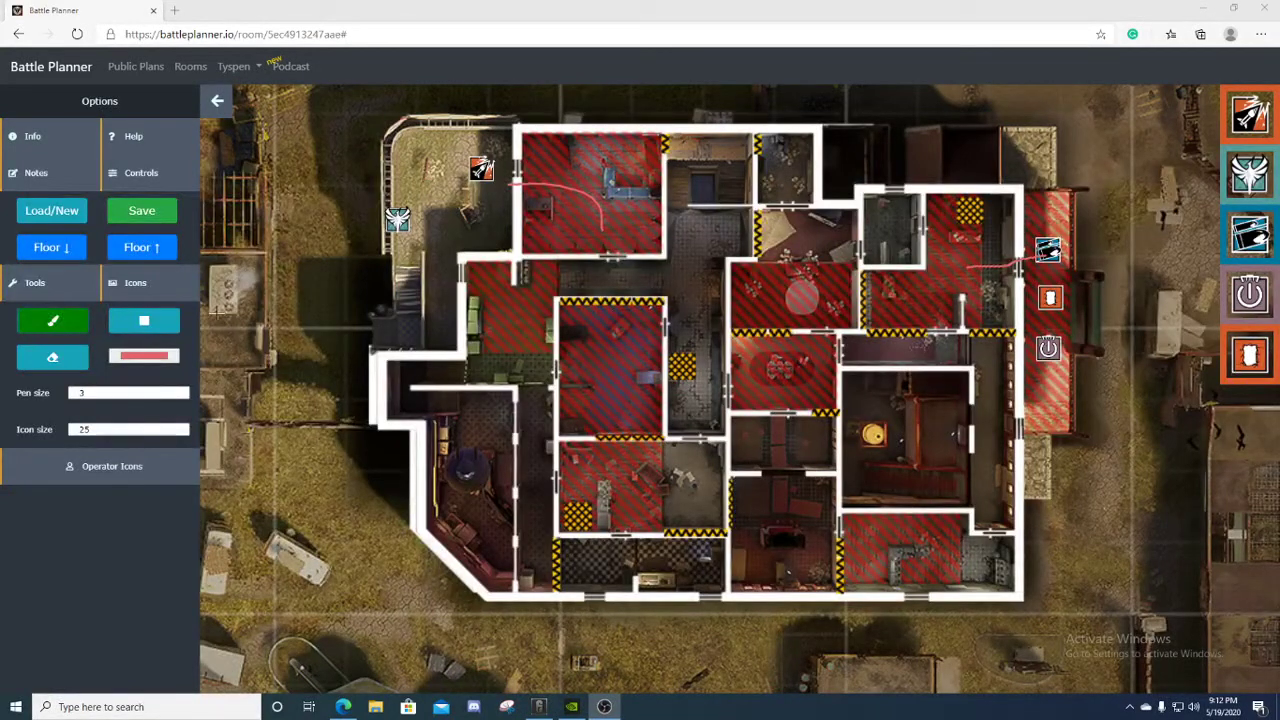
# - On the floor below, mark opposite corners of the central rooms and draw lines through the narrow connecting room's doorways
pyautogui.click(44, 253)
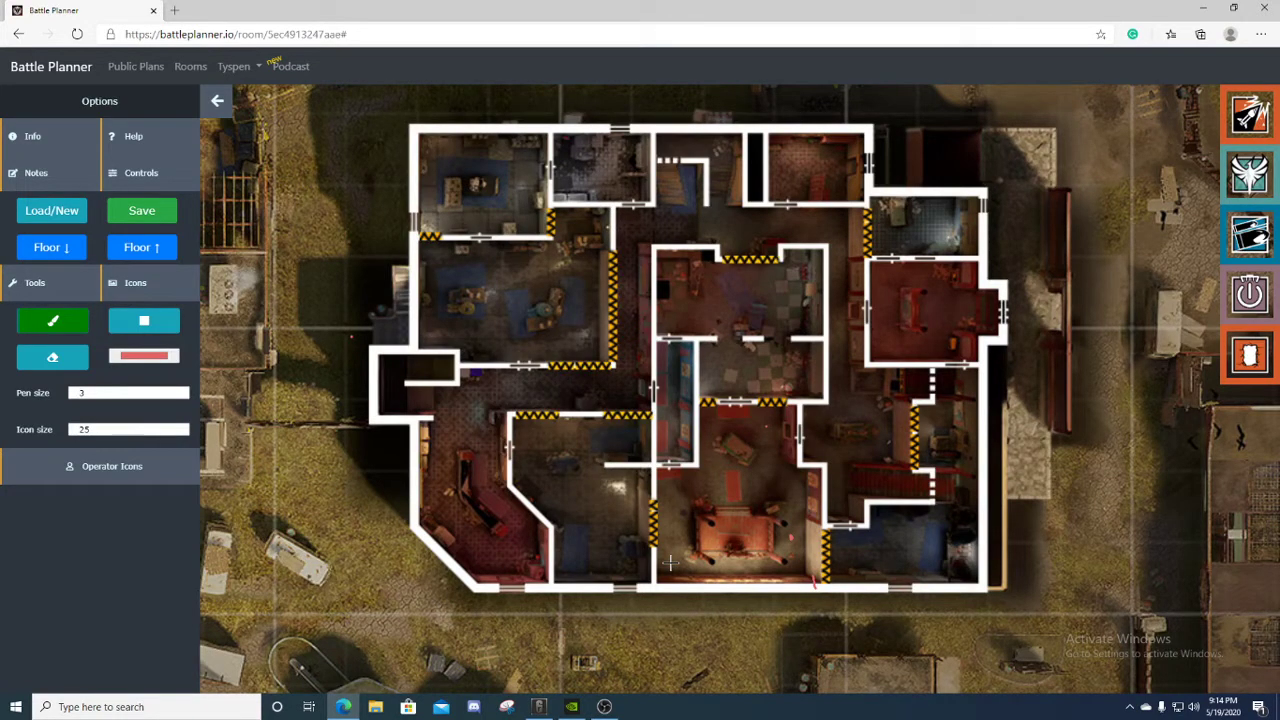
pyautogui.moveTo(678, 557); pyautogui.dragTo(668, 560)
pyautogui.moveTo(669, 277); pyautogui.dragTo(680, 276)
pyautogui.moveTo(623, 395); pyautogui.dragTo(660, 394)
pyautogui.moveTo(678, 286); pyautogui.dragTo(677, 330)
pyautogui.moveTo(677, 443); pyautogui.dragTo(679, 516)
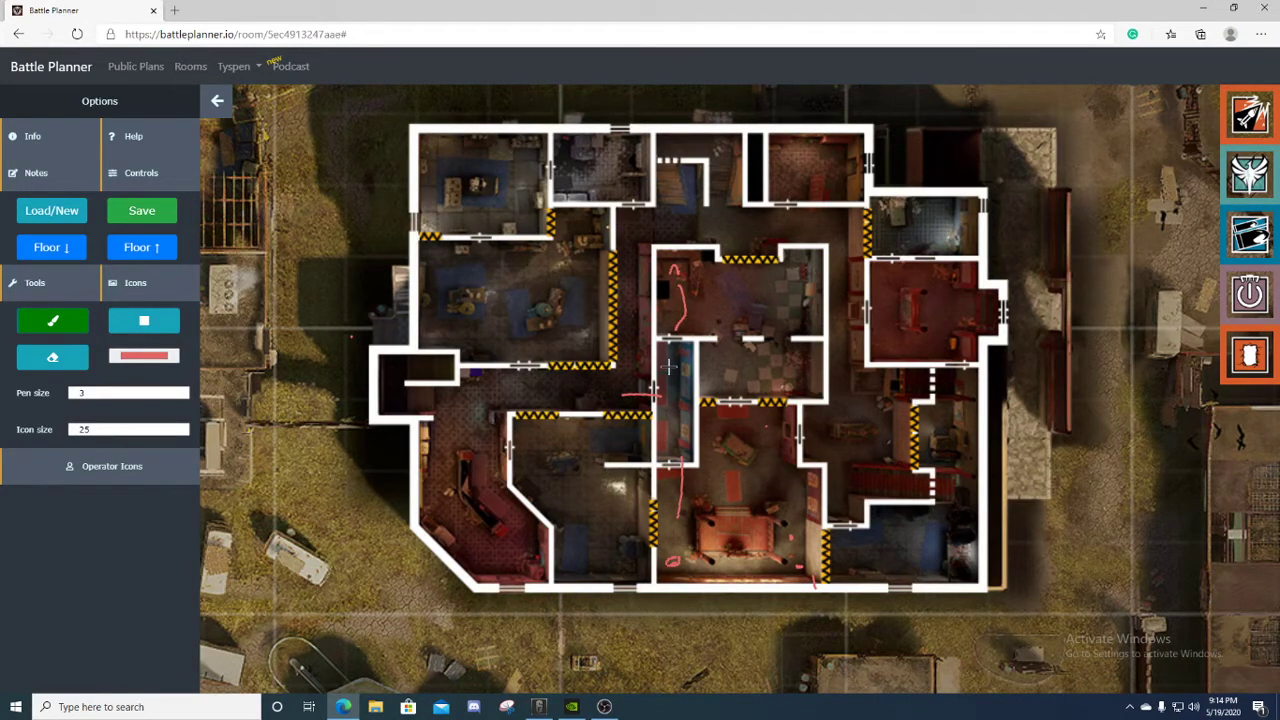
# - Erase the lines around the narrow connecting room and redraw the mark in the upper-left corner of the tiled room
pyautogui.click(52, 357)
pyautogui.moveTo(664, 268)
pyautogui.mouseDown()
pyautogui.moveTo(684, 452)
pyautogui.moveTo(615, 369)
pyautogui.moveTo(693, 323)
pyautogui.mouseUp()
pyautogui.click(52, 320)
pyautogui.moveTo(666, 266); pyautogui.dragTo(682, 274)
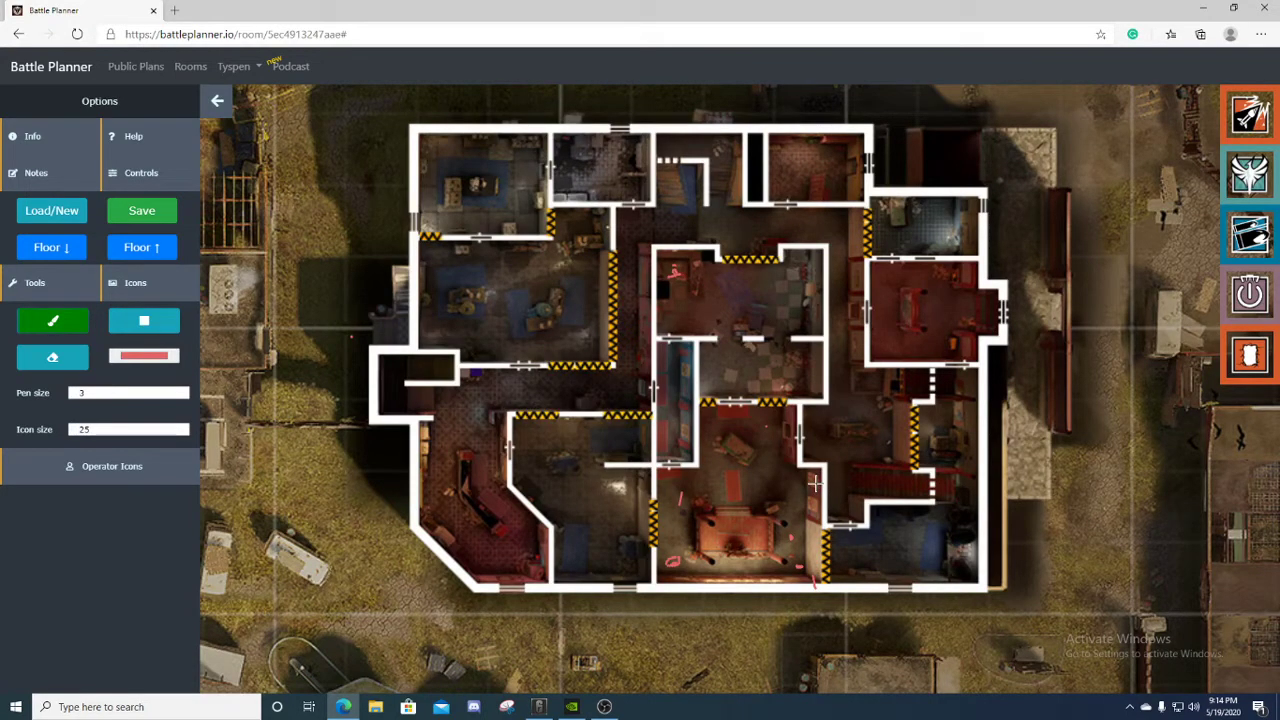
# - Draw sight lines from the side doorway and the marked corners meeting in the upper part of the large table room, and erase them
pyautogui.moveTo(822, 432); pyautogui.dragTo(760, 433)
pyautogui.moveTo(679, 282)
pyautogui.mouseDown()
pyautogui.moveTo(781, 470)
pyautogui.moveTo(804, 563)
pyautogui.moveTo(767, 440)
pyautogui.mouseUp()
pyautogui.moveTo(666, 563); pyautogui.dragTo(757, 428)
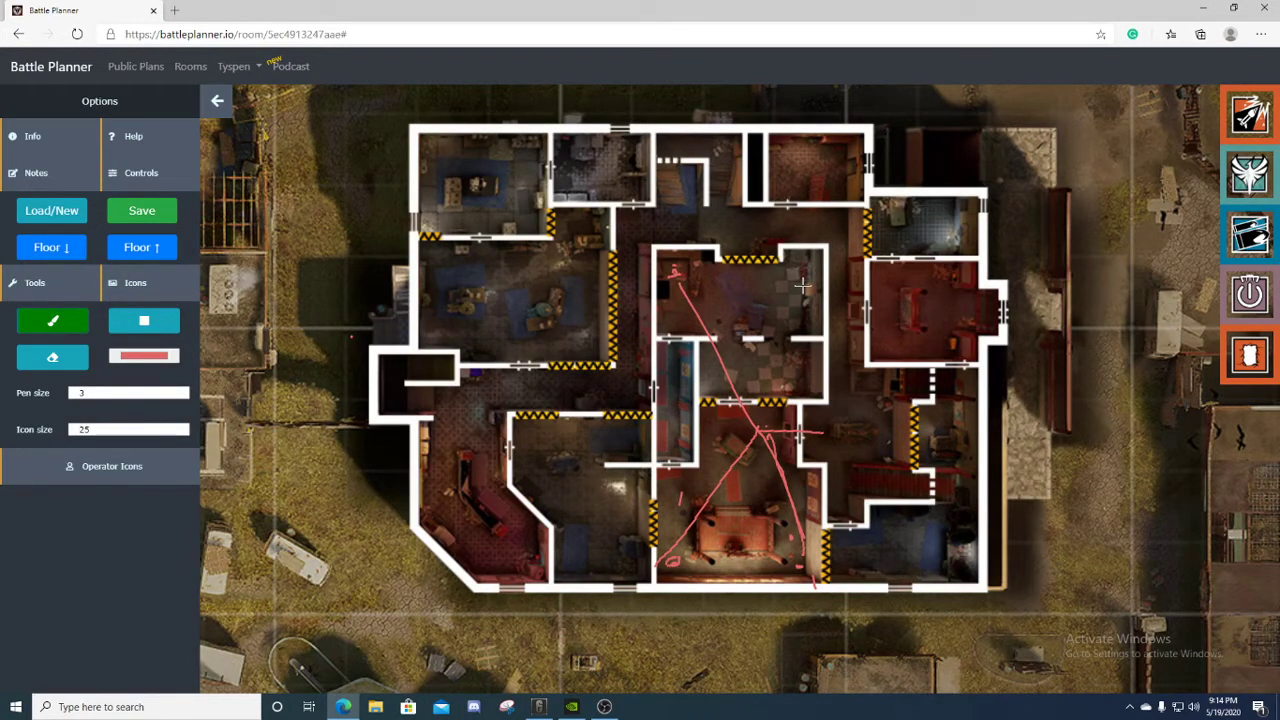
pyautogui.moveTo(738, 255)
pyautogui.mouseDown()
pyautogui.moveTo(776, 258)
pyautogui.moveTo(693, 258)
pyautogui.moveTo(786, 261)
pyautogui.moveTo(675, 291)
pyautogui.moveTo(785, 447)
pyautogui.moveTo(814, 412)
pyautogui.moveTo(814, 352)
pyautogui.mouseUp()
pyautogui.click(52, 357)
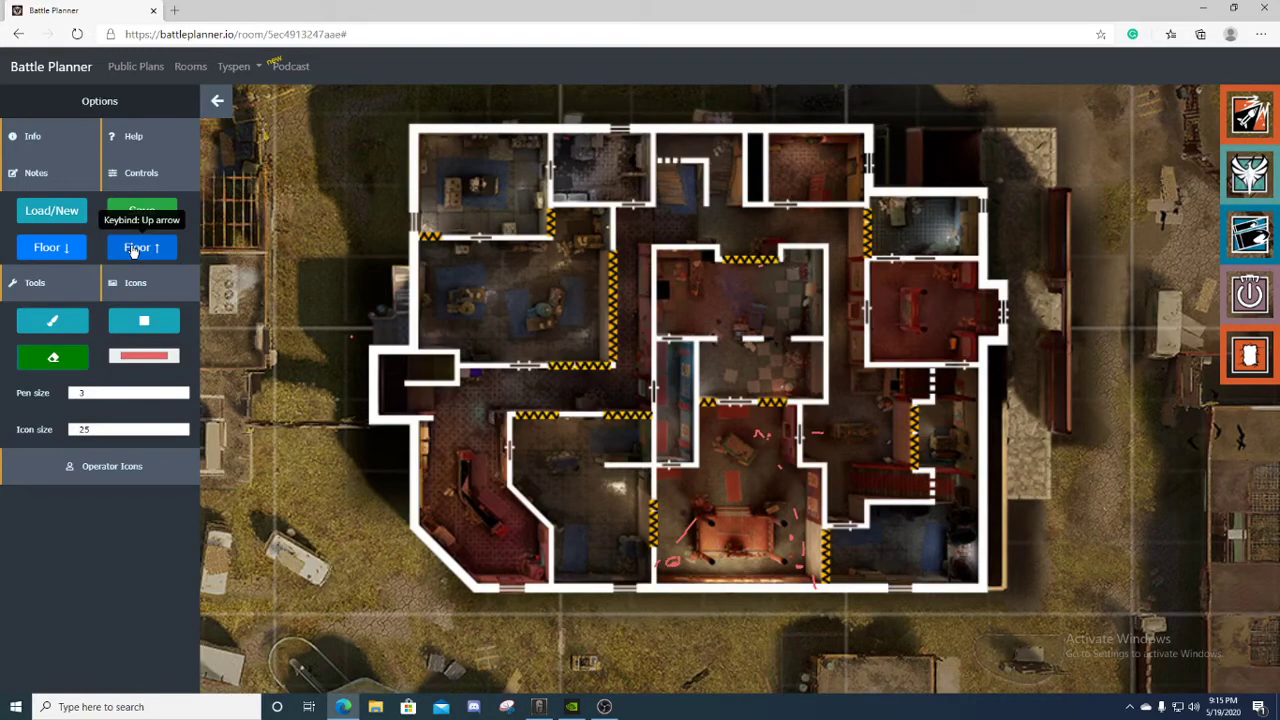
# - On the floor above, circle the western room block, the eastern room block and the small room within the eastern block
pyautogui.click(133, 251)
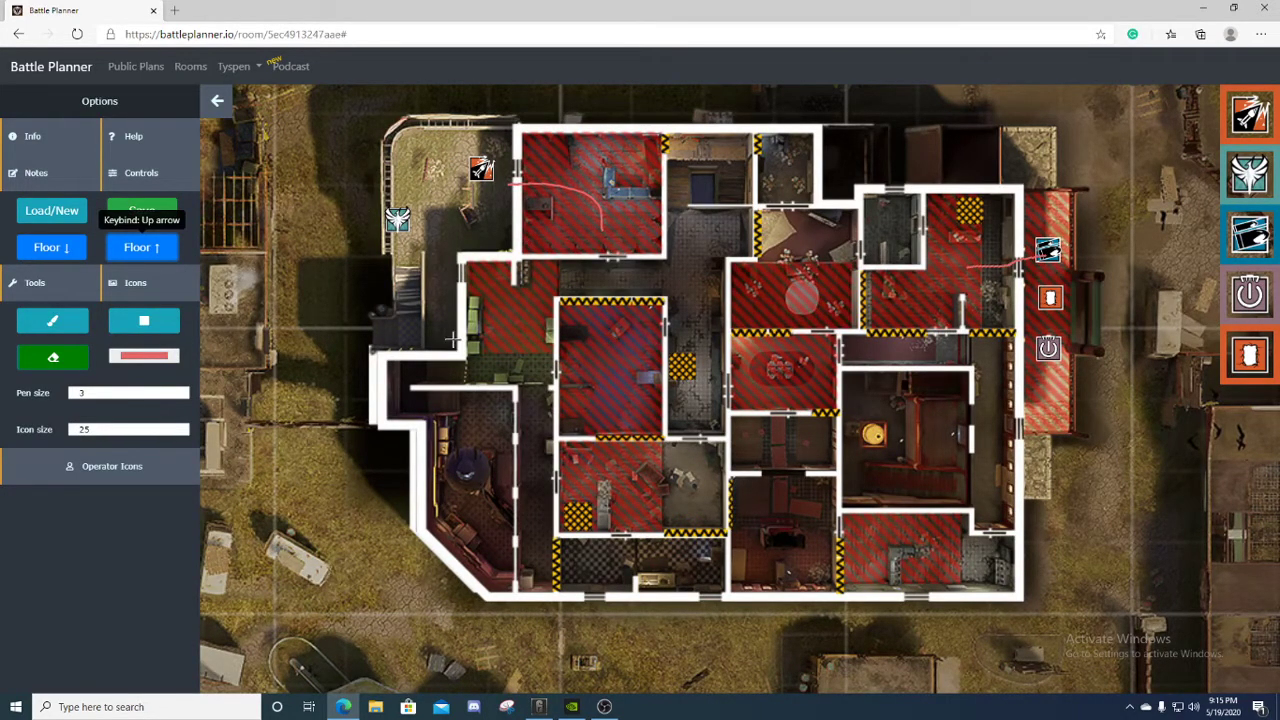
pyautogui.click(53, 322)
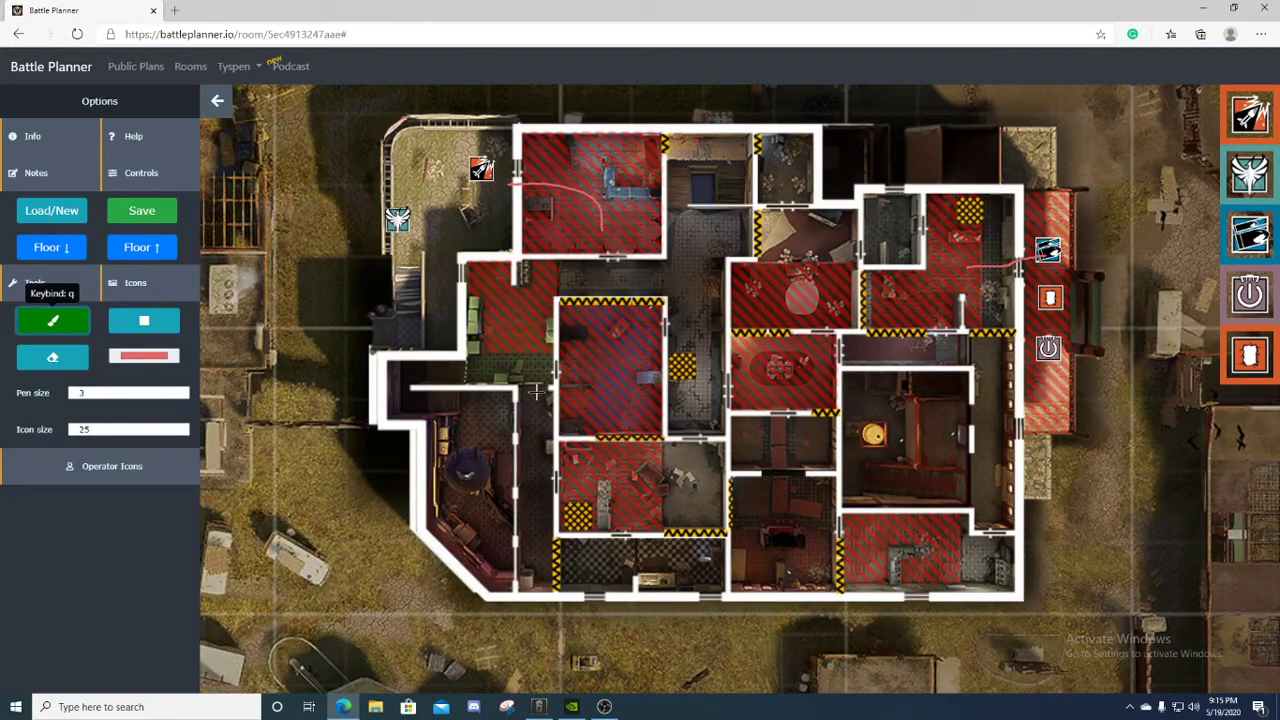
pyautogui.moveTo(640, 264)
pyautogui.mouseDown()
pyautogui.moveTo(528, 334)
pyautogui.moveTo(552, 515)
pyautogui.mouseUp()
pyautogui.moveTo(724, 530); pyautogui.dragTo(683, 557)
pyautogui.moveTo(712, 505); pyautogui.dragTo(594, 293)
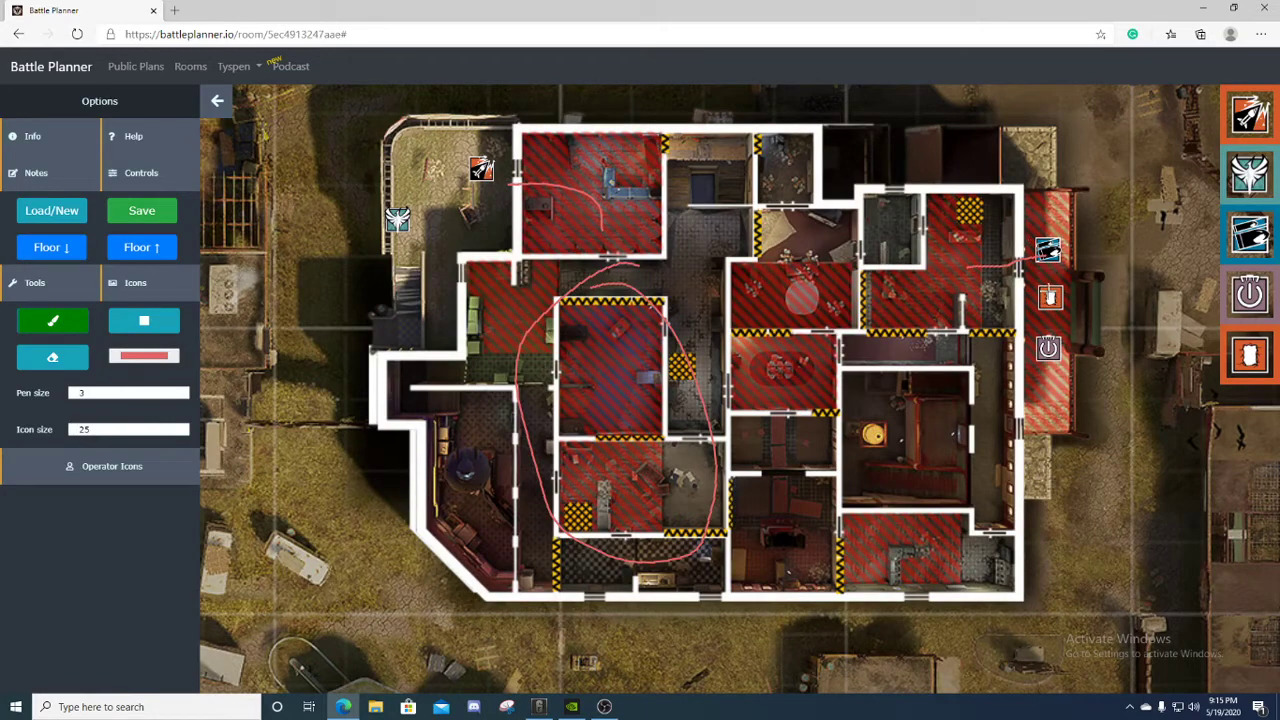
pyautogui.moveTo(976, 240)
pyautogui.mouseDown()
pyautogui.moveTo(751, 507)
pyautogui.moveTo(992, 370)
pyautogui.moveTo(855, 343)
pyautogui.mouseUp()
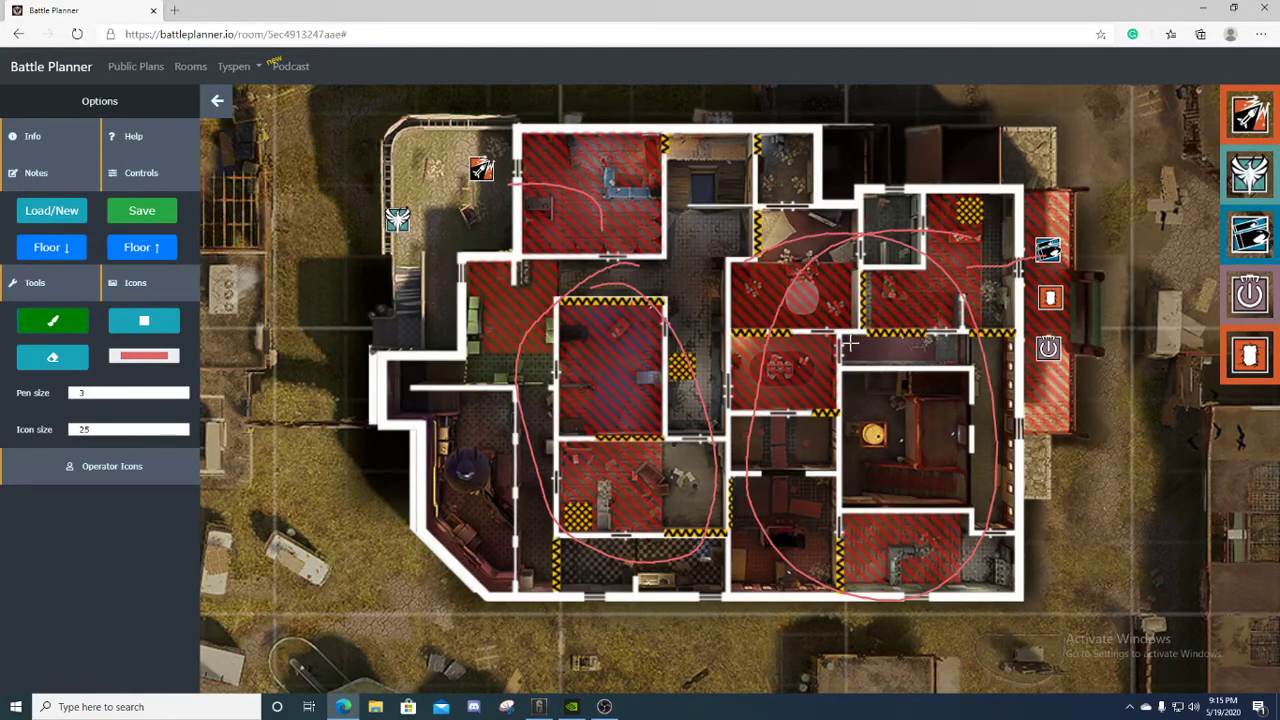
pyautogui.moveTo(746, 315)
pyautogui.mouseDown()
pyautogui.moveTo(768, 312)
pyautogui.moveTo(800, 266)
pyautogui.moveTo(835, 441)
pyautogui.mouseUp()
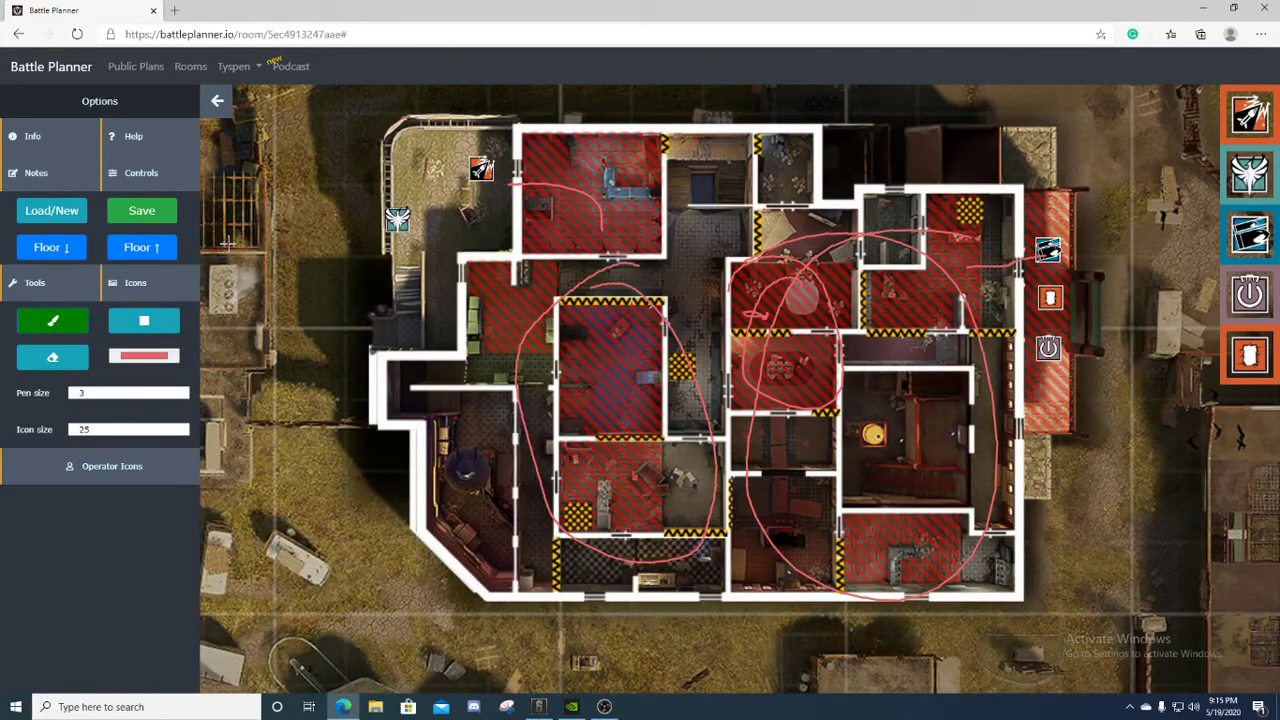
# - On the floor below, place the rocket, shield and power-symbol operator icons along the northern corridor and the wings icon in the stairwell
pyautogui.click(47, 250)
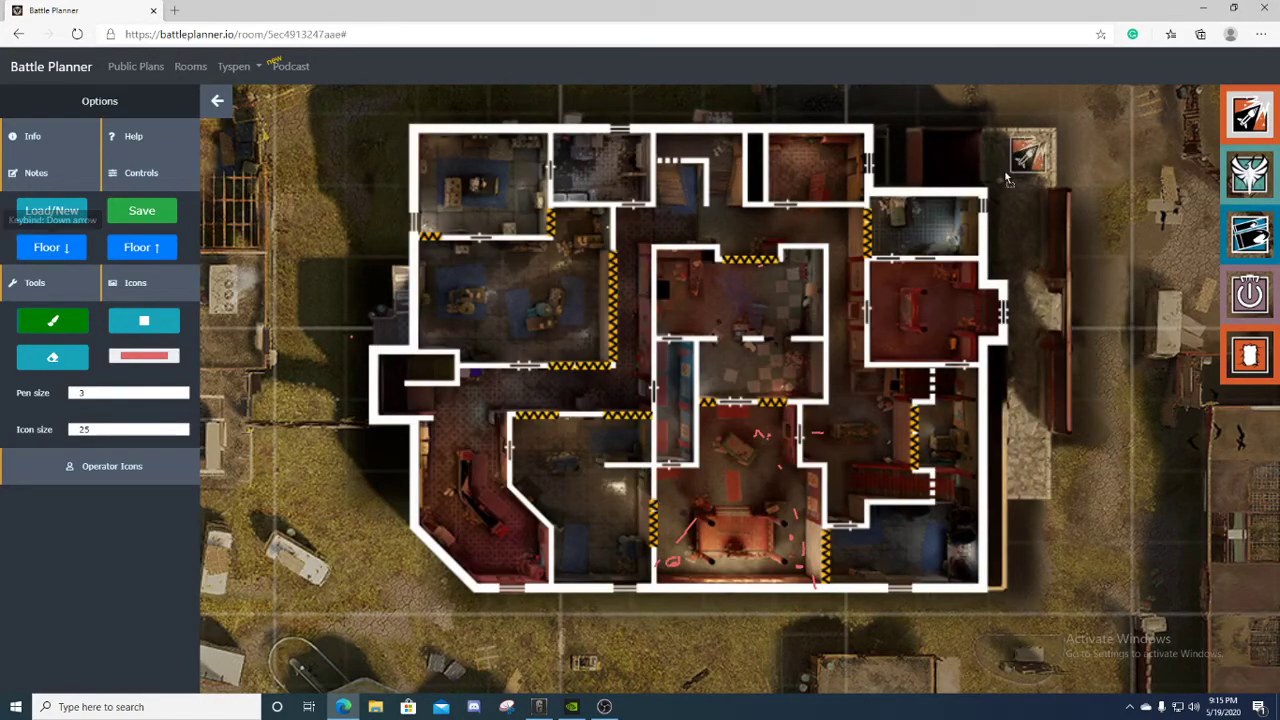
pyautogui.moveTo(877, 187); pyautogui.dragTo(635, 231)
pyautogui.moveTo(1250, 293); pyautogui.dragTo(846, 234)
pyautogui.moveTo(1250, 355); pyautogui.dragTo(750, 231)
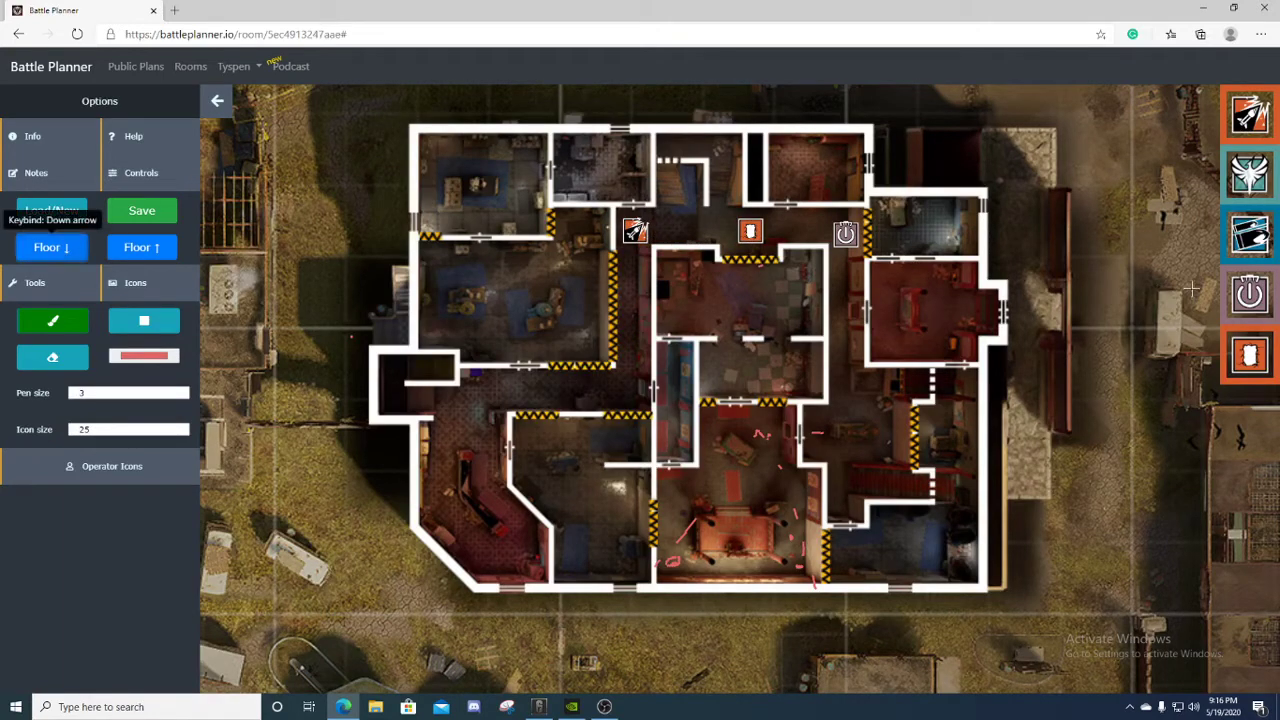
pyautogui.moveTo(1250, 175); pyautogui.dragTo(685, 147)
pyautogui.scroll(1, 668, 180)
pyautogui.scroll(-1, 780, 325)
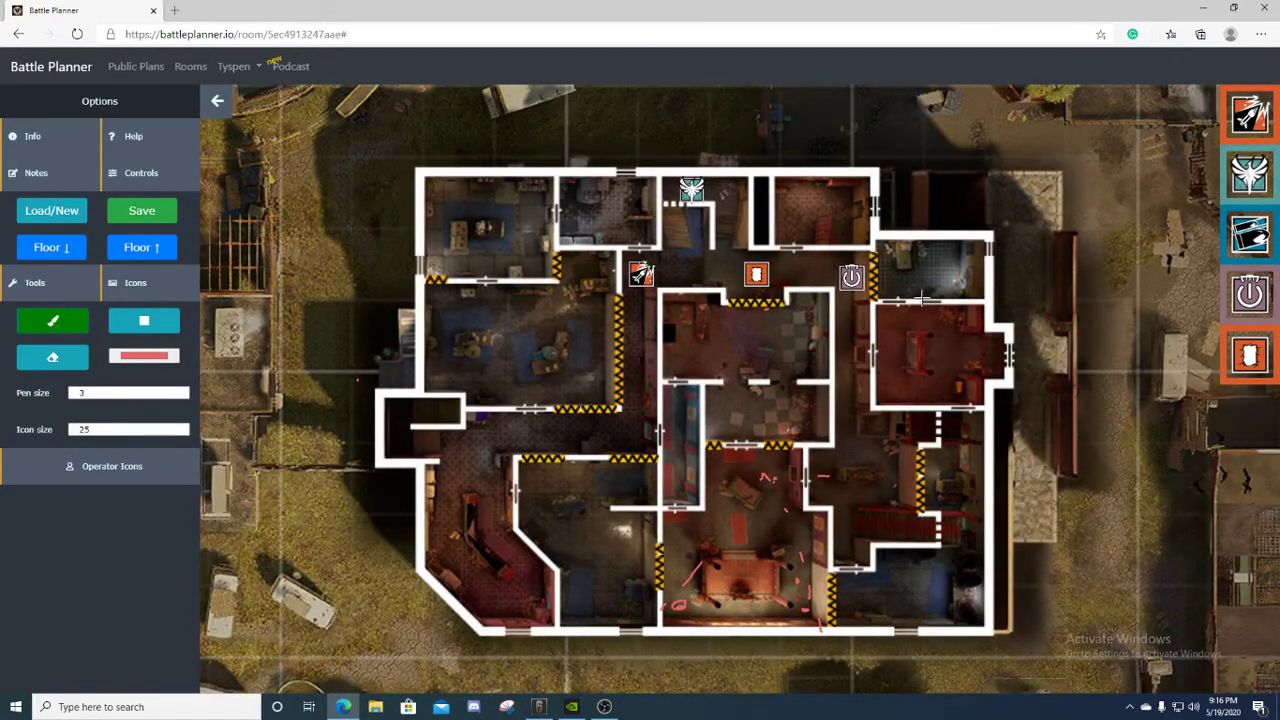
# - Draw lines down both side corridors from the rocket and power-symbol icons, and loops through the central rooms below the shield icon
pyautogui.moveTo(848, 290); pyautogui.dragTo(860, 378)
pyautogui.moveTo(640, 300); pyautogui.dragTo(614, 384)
pyautogui.moveTo(745, 305); pyautogui.dragTo(745, 420)
pyautogui.moveTo(720, 468); pyautogui.dragTo(766, 494)
pyautogui.moveTo(732, 309); pyautogui.dragTo(690, 594)
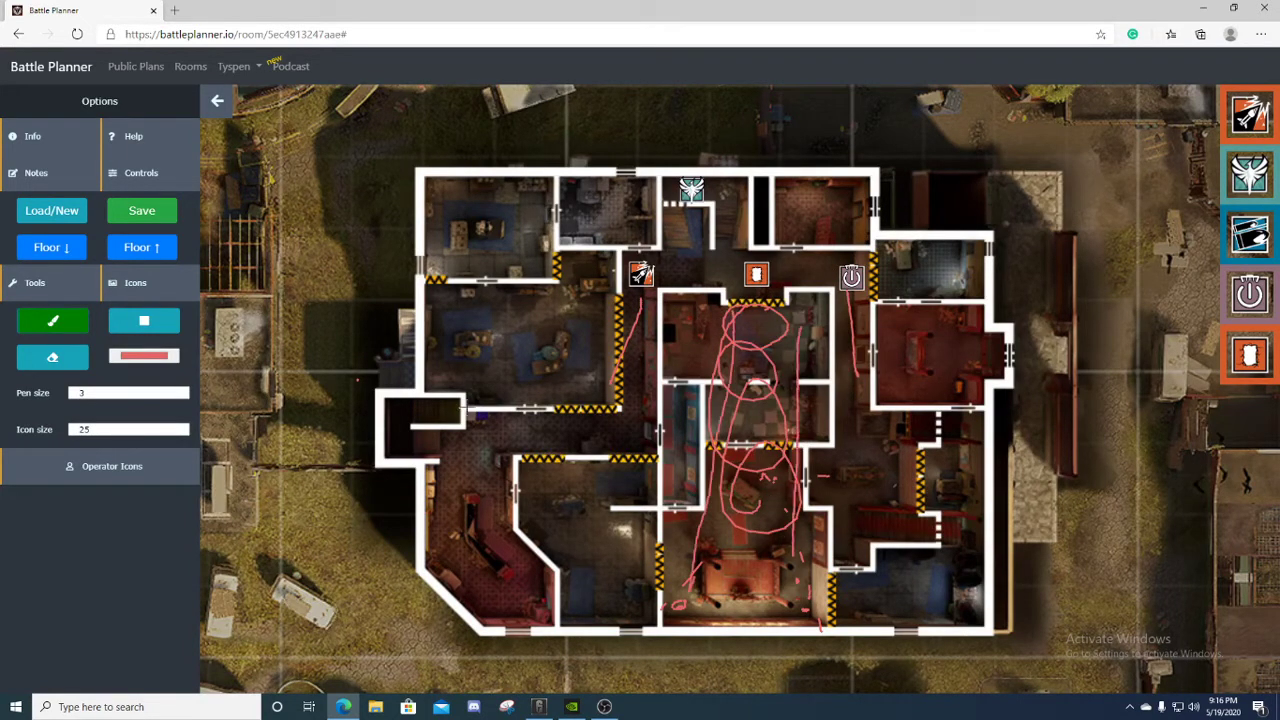
# - Erase the loops and lines drawn through the central rooms
pyautogui.click(52, 357)
pyautogui.moveTo(717, 309)
pyautogui.mouseDown()
pyautogui.moveTo(778, 330)
pyautogui.moveTo(728, 398)
pyautogui.moveTo(780, 412)
pyautogui.moveTo(790, 462)
pyautogui.moveTo(836, 530)
pyautogui.moveTo(778, 565)
pyautogui.moveTo(790, 485)
pyautogui.moveTo(729, 505)
pyautogui.mouseUp()
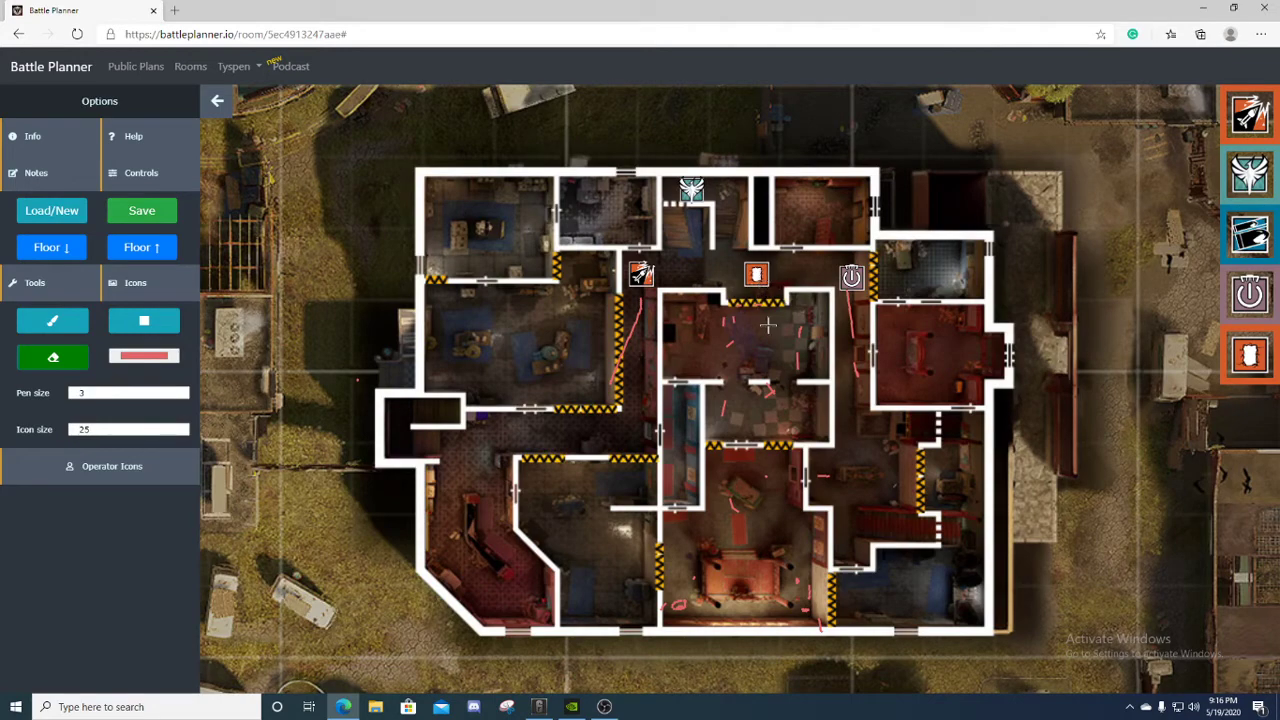
# - On the floor above, place the blue operator icon and the wings icon in the room with the round table
pyautogui.click(155, 252)
pyautogui.click(60, 248)
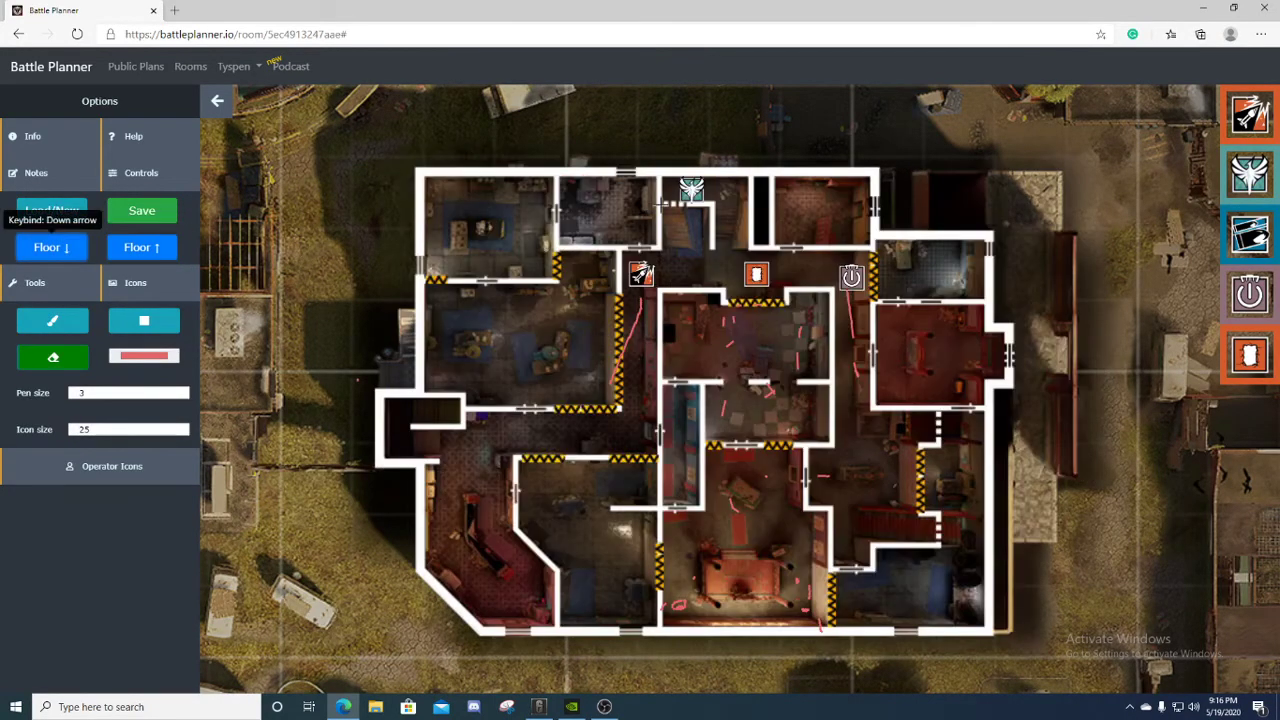
pyautogui.click(152, 248)
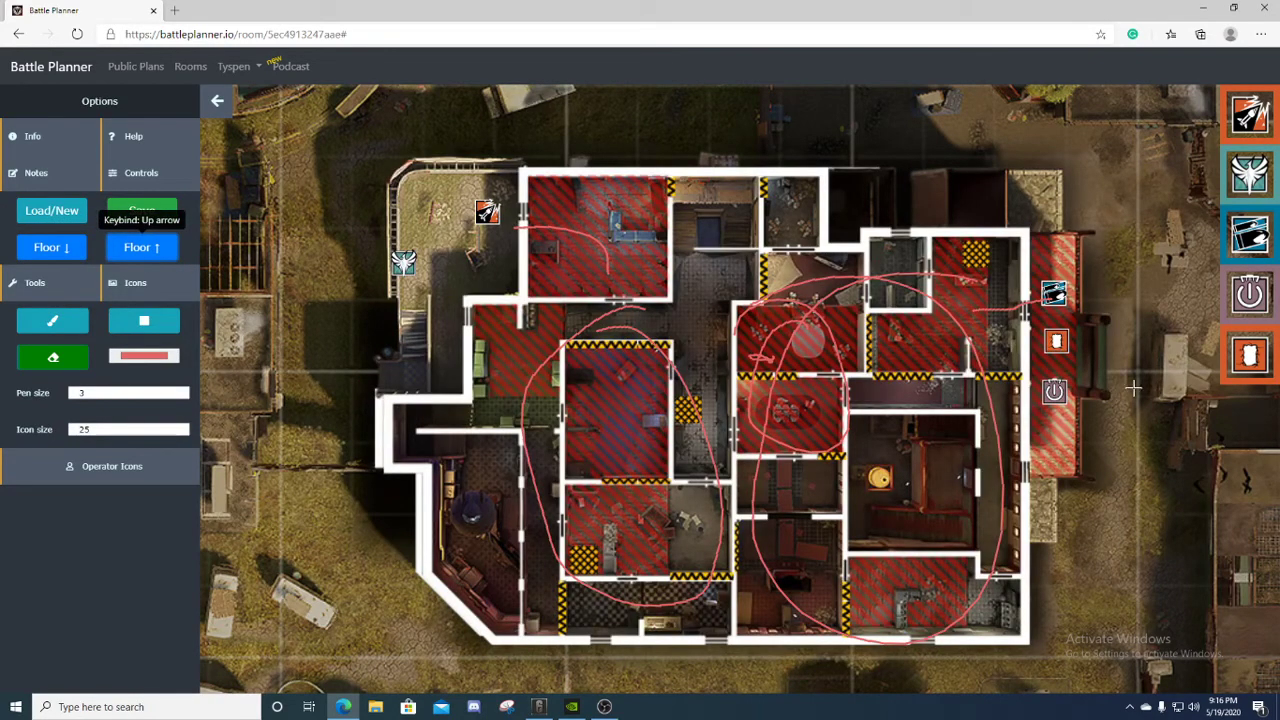
pyautogui.moveTo(1250, 234); pyautogui.dragTo(764, 347)
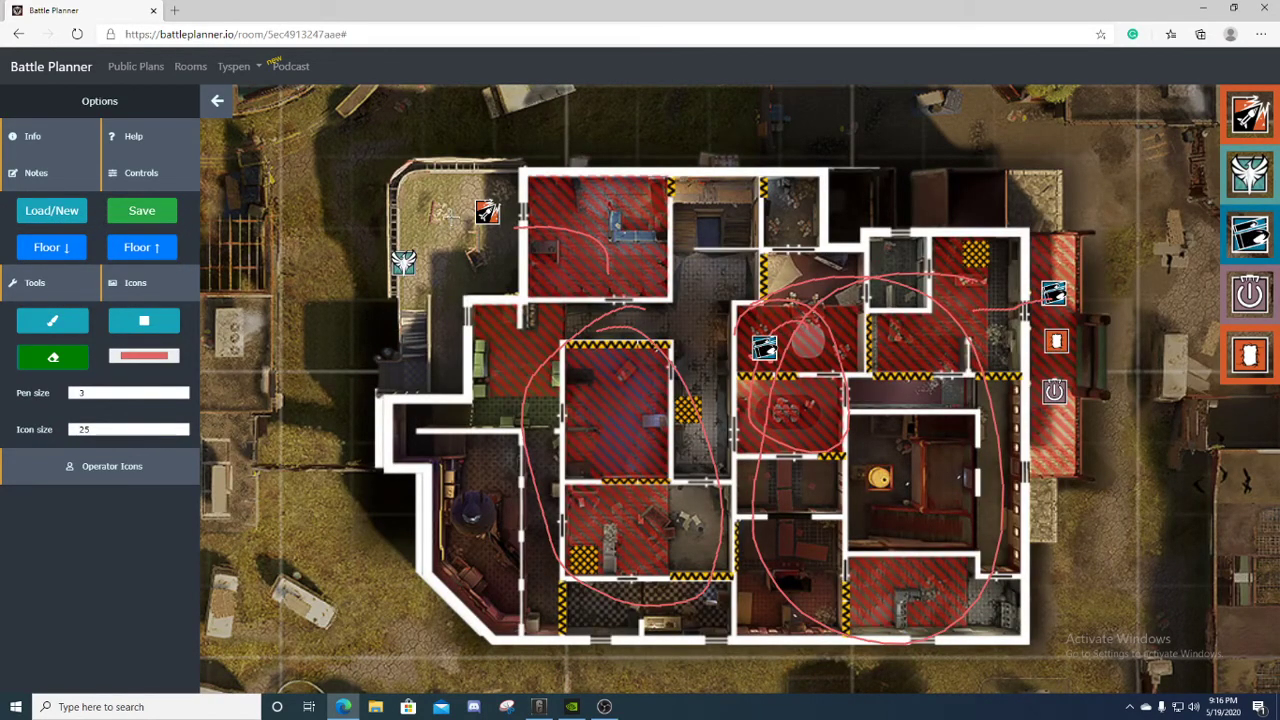
pyautogui.moveTo(1250, 173); pyautogui.dragTo(845, 358)
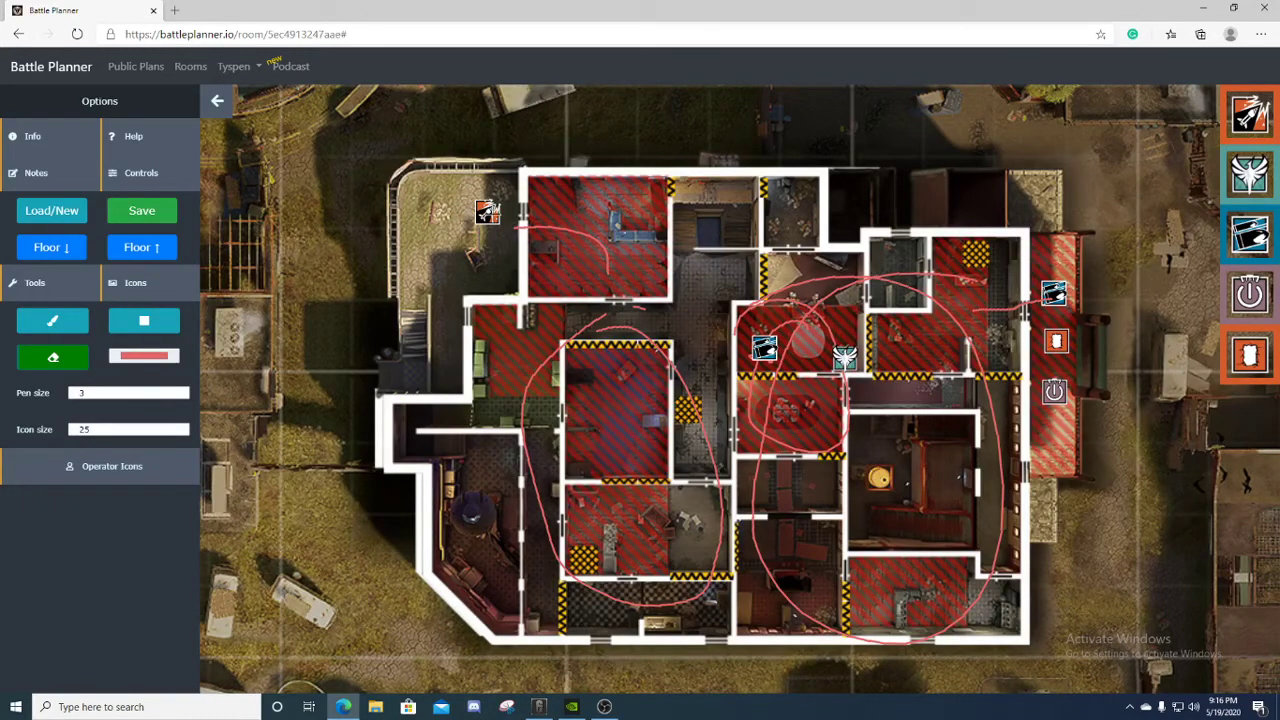
# - On the floor below, relocate the rocket icon to the room above the large table room and the shield icon to the stairwell, removing the wings icon
pyautogui.click(68, 257)
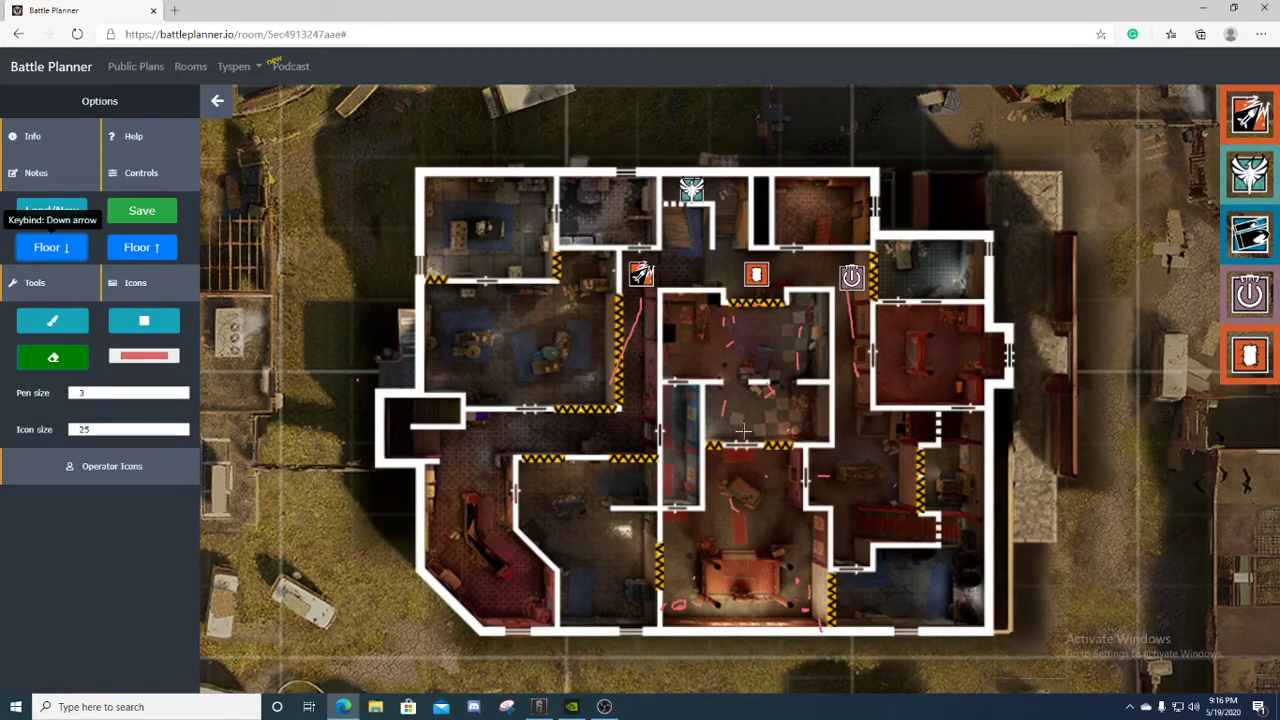
pyautogui.moveTo(1250, 115); pyautogui.dragTo(781, 425)
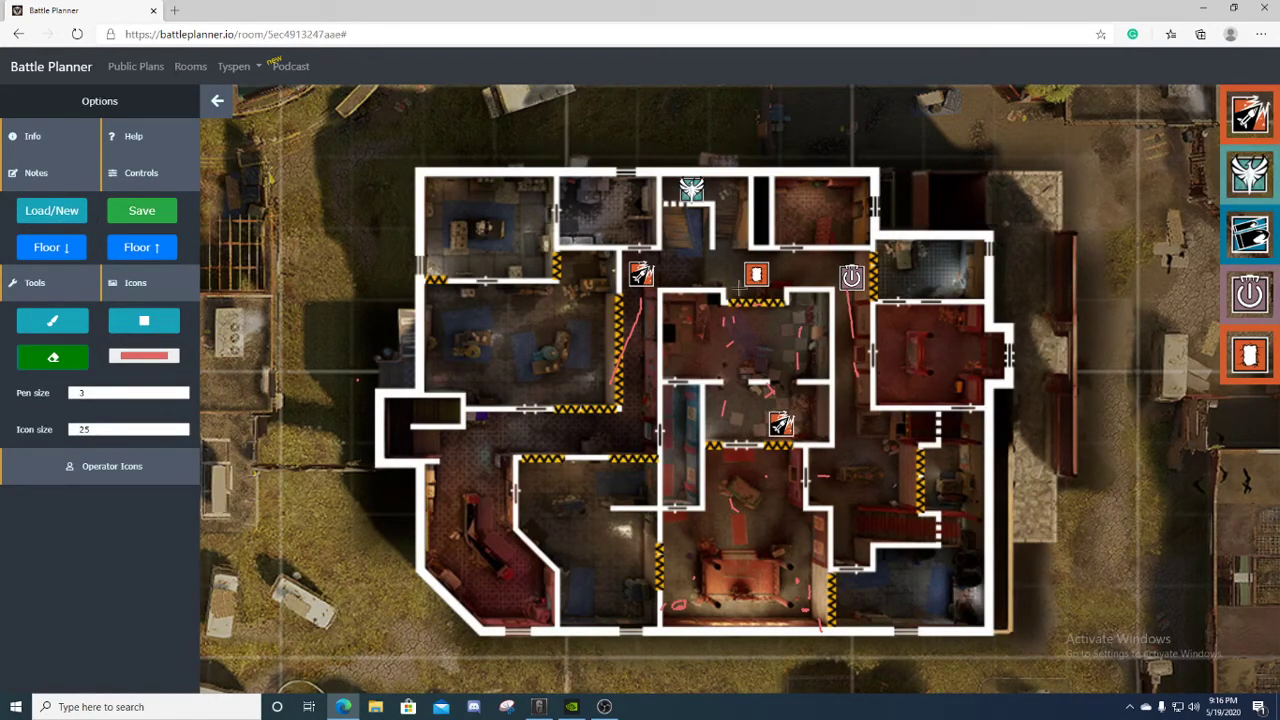
pyautogui.rightClick(756, 274)
pyautogui.rightClick(691, 190)
pyautogui.rightClick(643, 272)
pyautogui.moveTo(1256, 352); pyautogui.dragTo(699, 194)
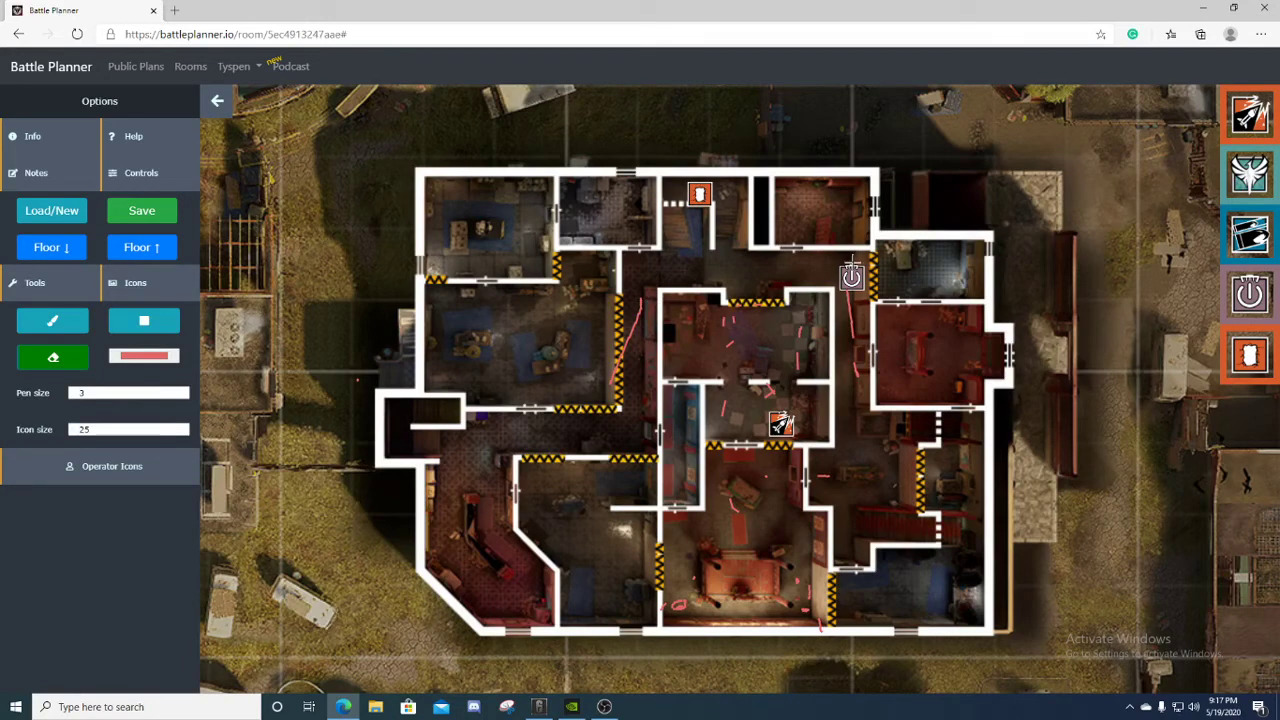